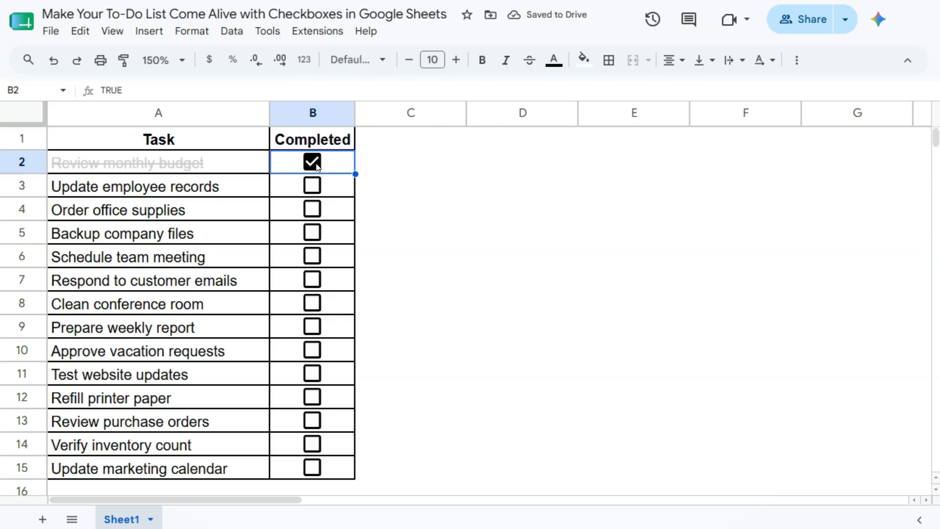
pyautogui.click(314, 185)
pyautogui.click(313, 209)
pyautogui.click(312, 231)
pyautogui.click(311, 255)
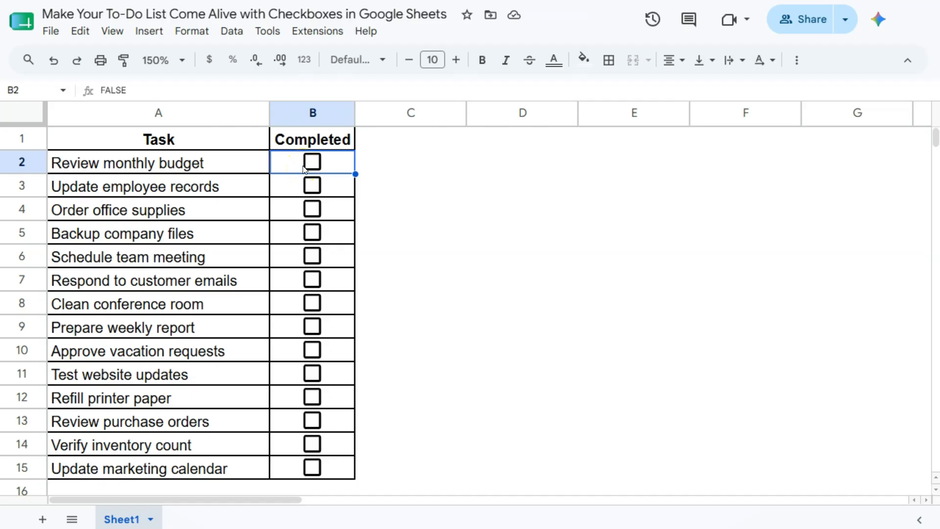
pyautogui.moveTo(226, 161); pyautogui.dragTo(244, 465)
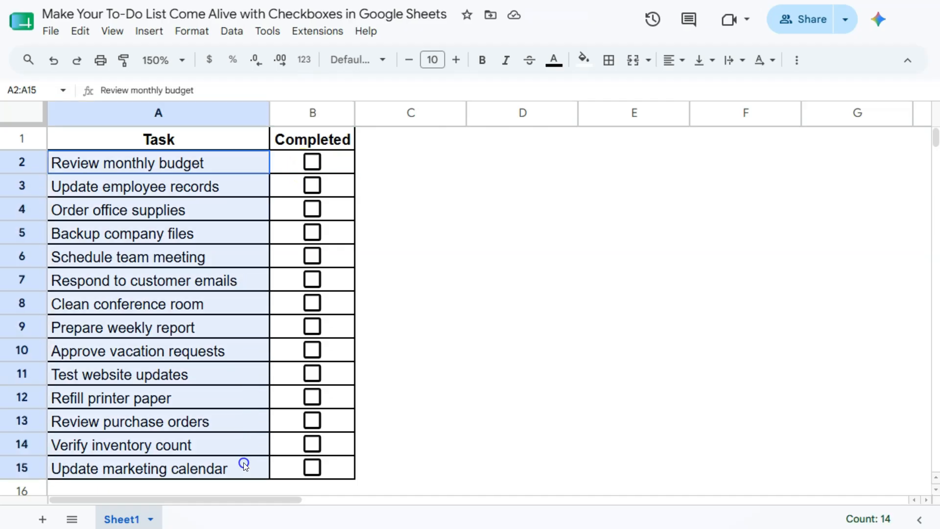
pyautogui.click(283, 164)
pyautogui.moveTo(283, 163); pyautogui.dragTo(312, 467)
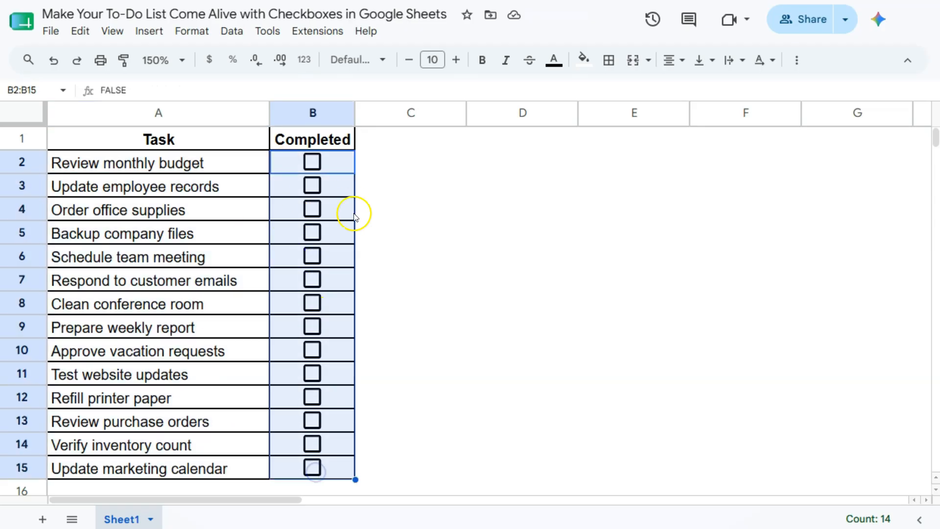
pyautogui.click(325, 160)
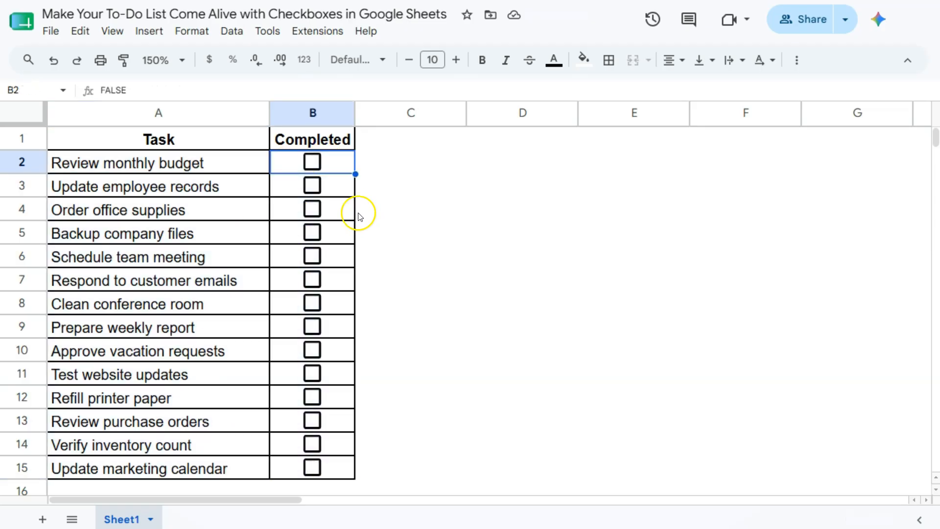
# Toggle the B2 checkbox on and off a few times to test it
pyautogui.click(314, 165)
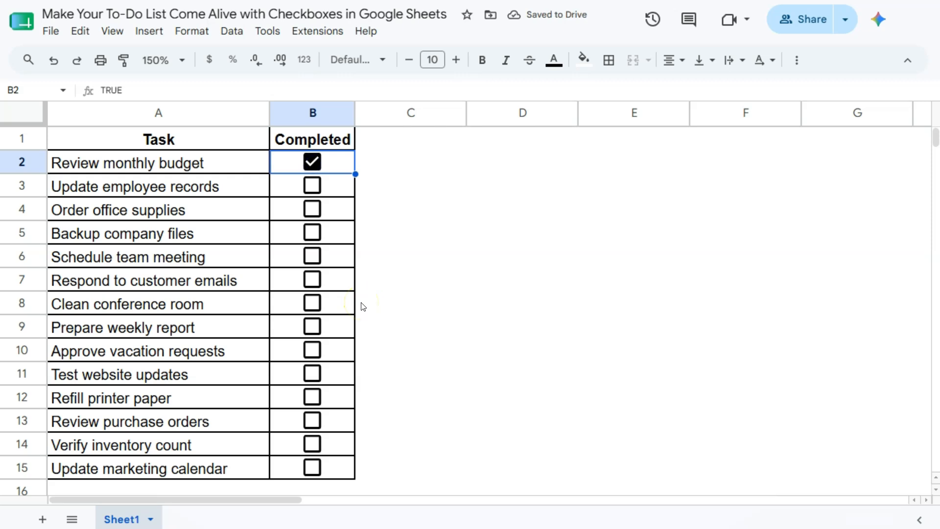
pyautogui.press('space')
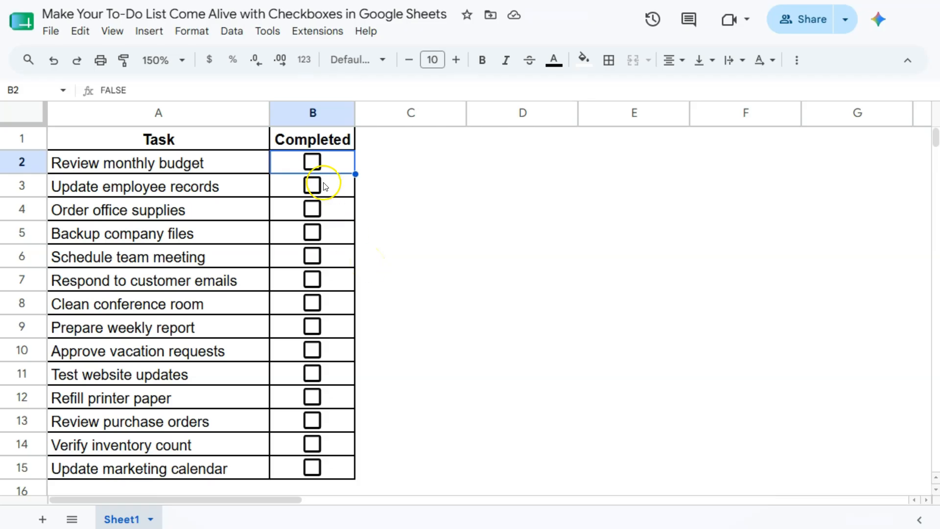
pyautogui.click(313, 166)
pyautogui.click(314, 165)
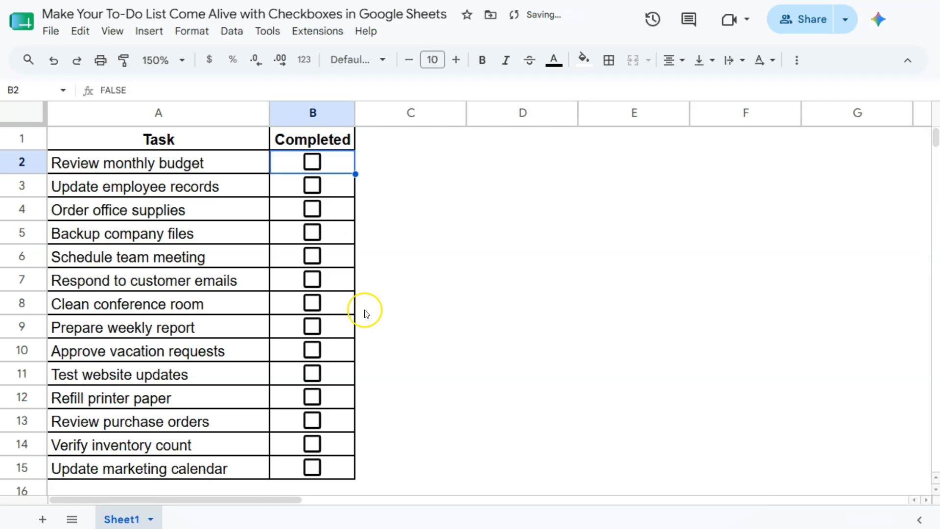
# Select the task cells A2:A15 and open conditional formatting for them
pyautogui.moveTo(224, 163); pyautogui.dragTo(233, 470)
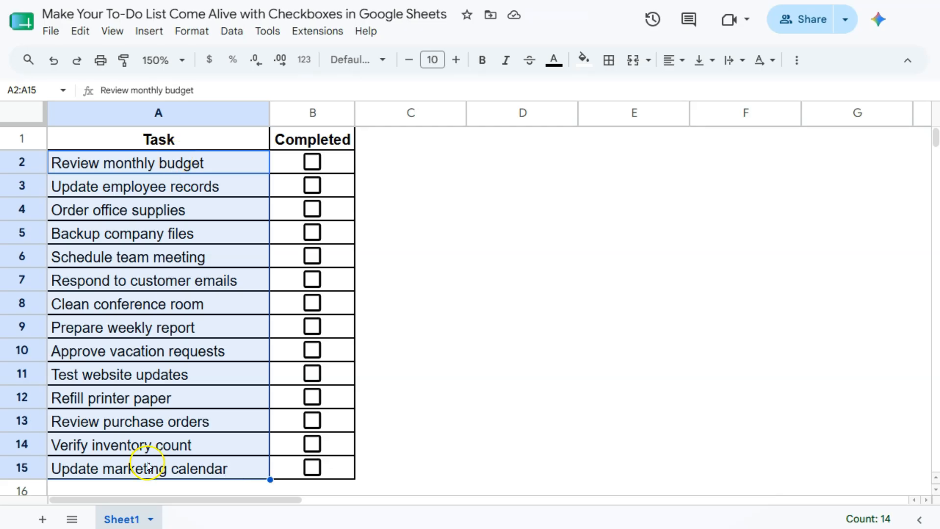
pyautogui.click(192, 31)
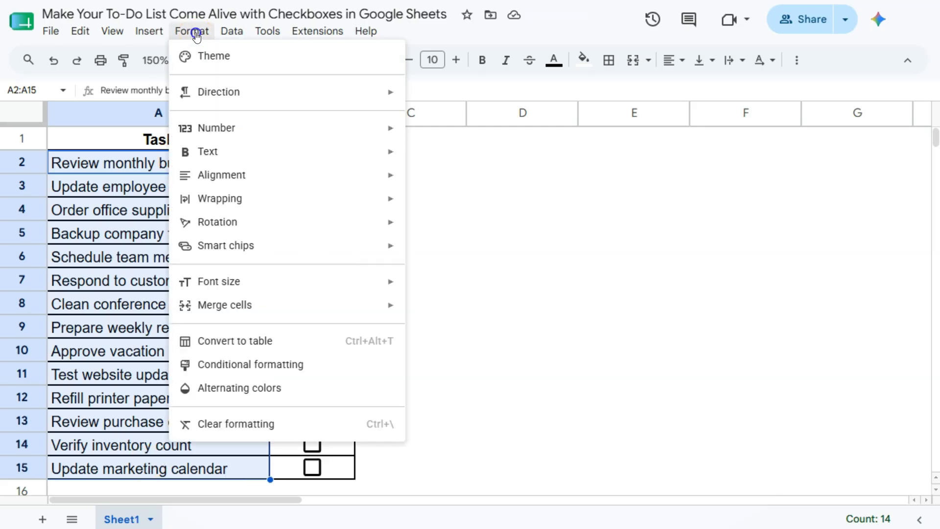
pyautogui.click(262, 365)
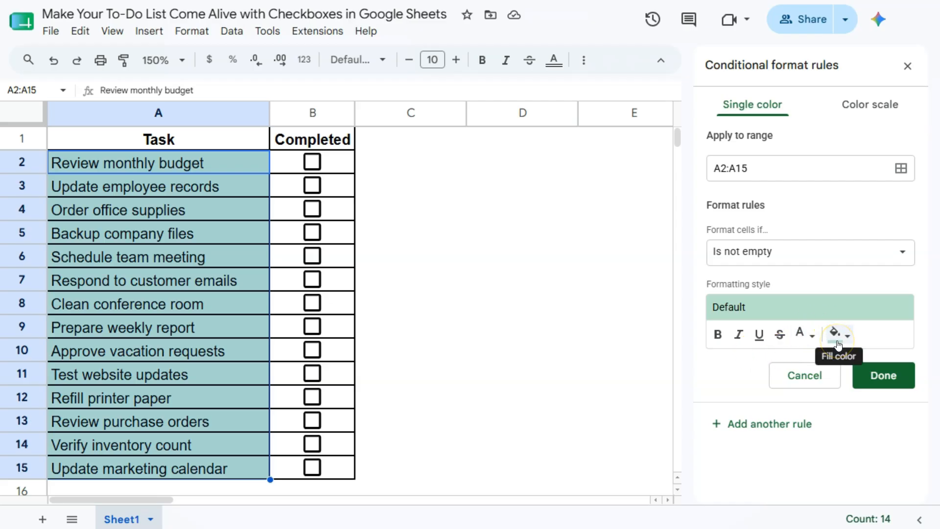
# Remove the default fill colour from the new rule's formatting style
pyautogui.click(834, 345)
pyautogui.click(835, 337)
pyautogui.click(730, 91)
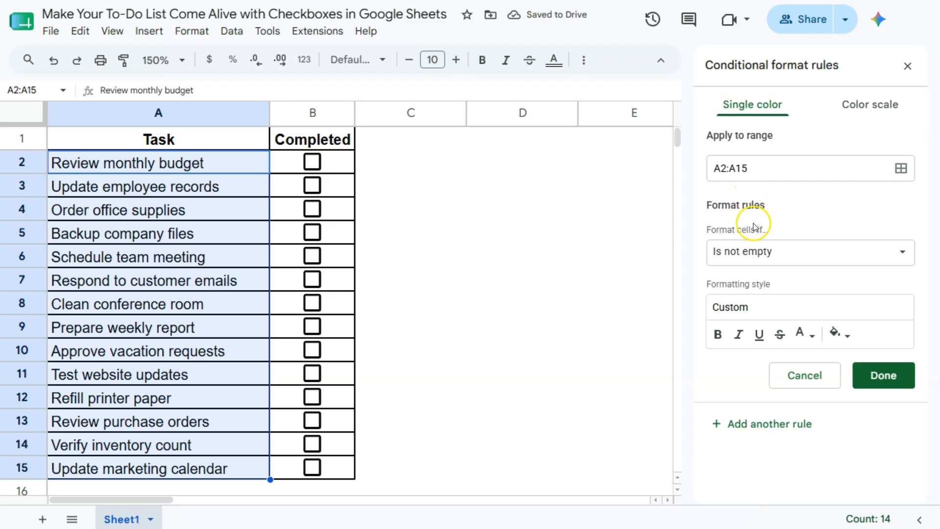
# Set the rule's condition to Custom formula is with the formula =B2=True
pyautogui.click(902, 253)
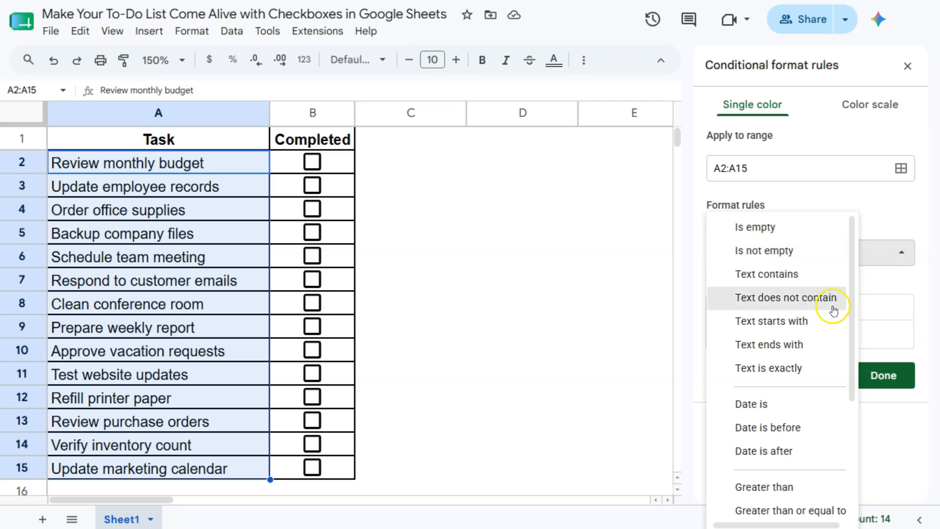
pyautogui.scroll(-4, 813, 343)
pyautogui.click(792, 509)
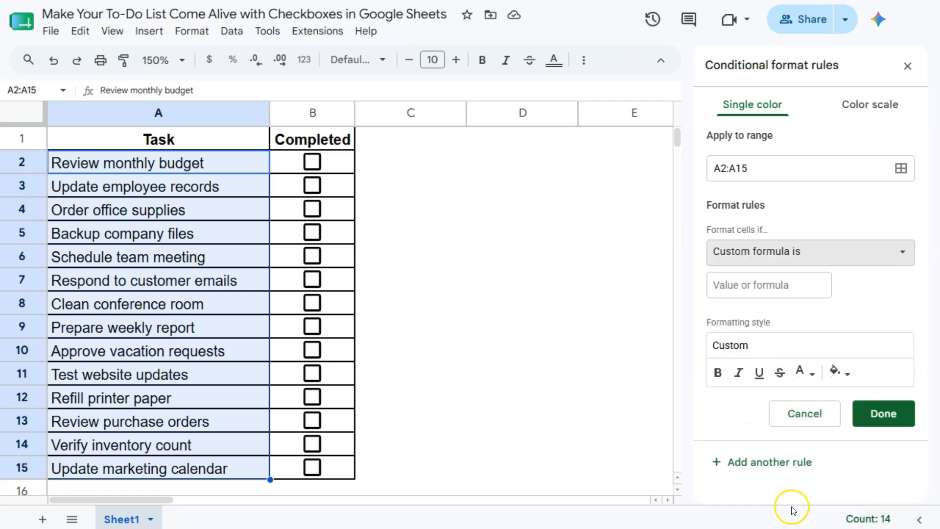
pyautogui.click(745, 284)
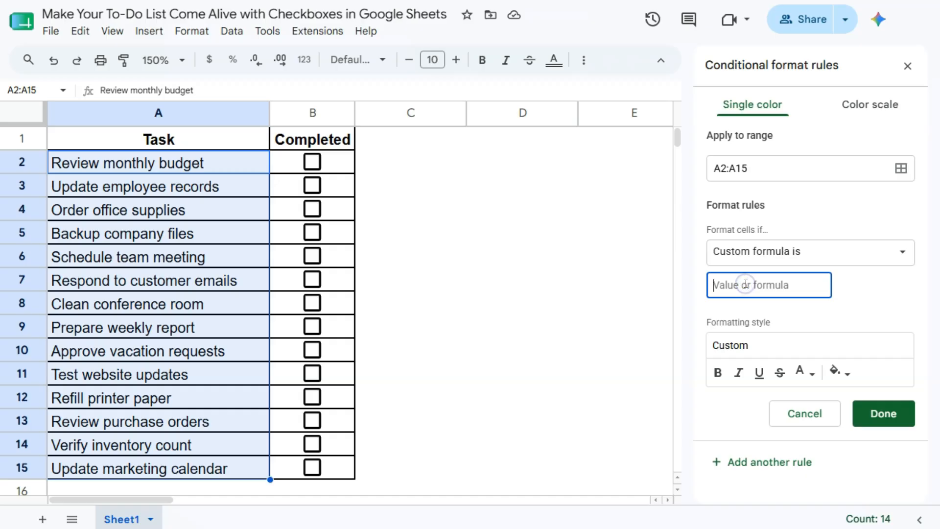
pyautogui.click(739, 277)
pyautogui.write('=')
pyautogui.click(737, 284)
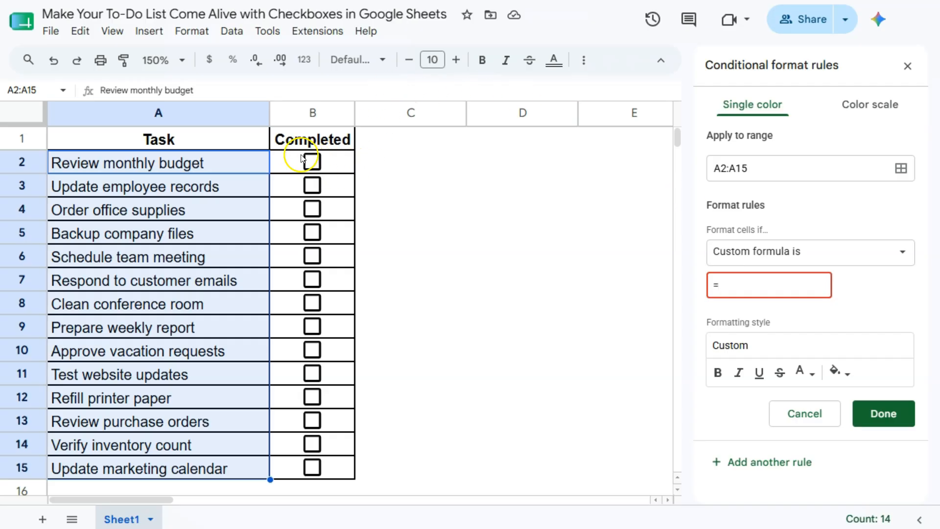
pyautogui.write('B2=True')
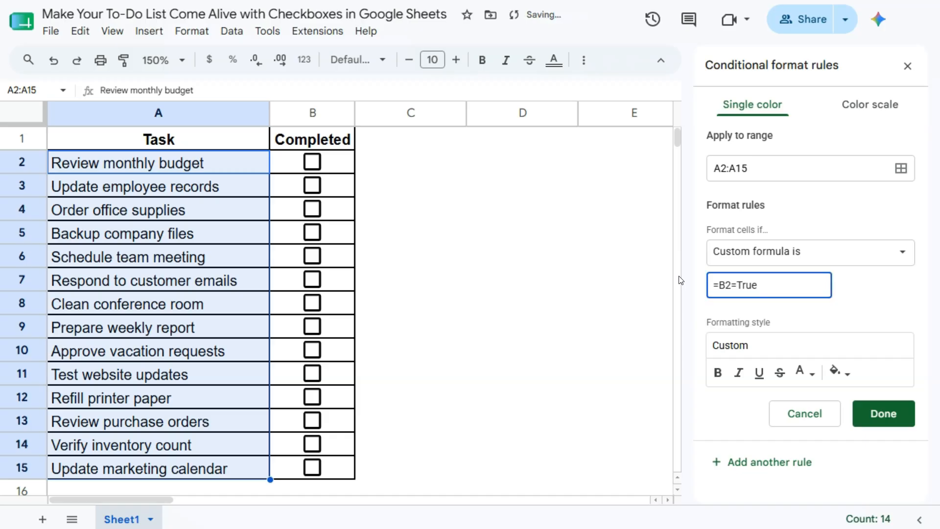
# Tick the B2 checkbox and select cell A2 to preview the rule
pyautogui.click(312, 162)
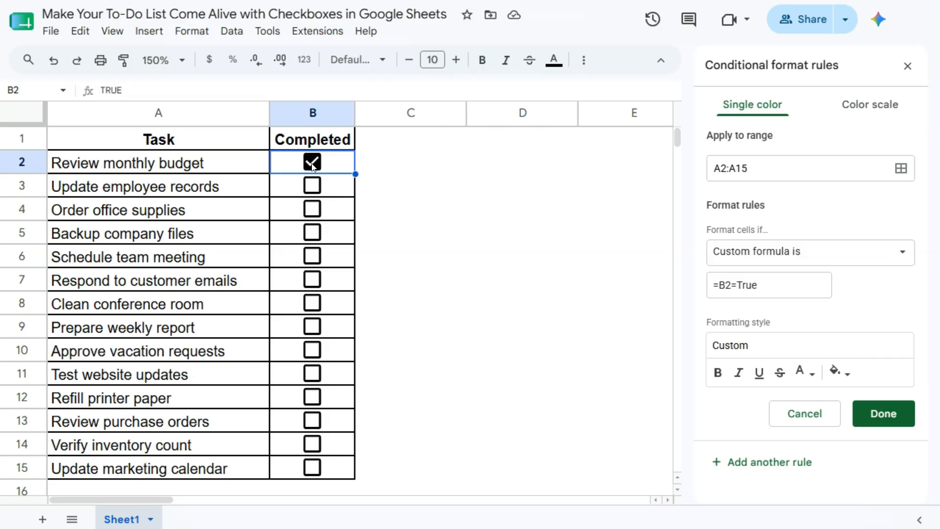
pyautogui.click(307, 169)
pyautogui.click(193, 162)
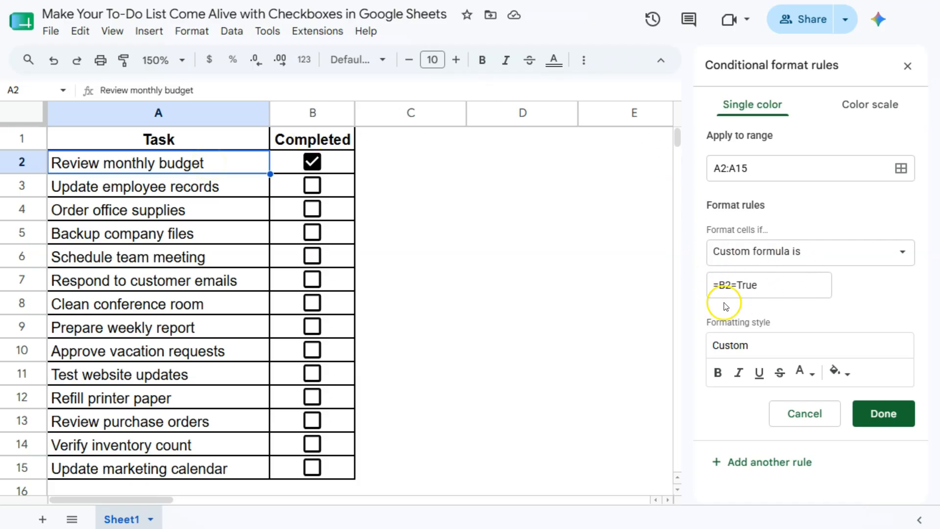
# Try bold, italic and underline on the rule's style, turning each off again
pyautogui.moveTo(760, 288); pyautogui.dragTo(715, 285)
pyautogui.click(768, 287)
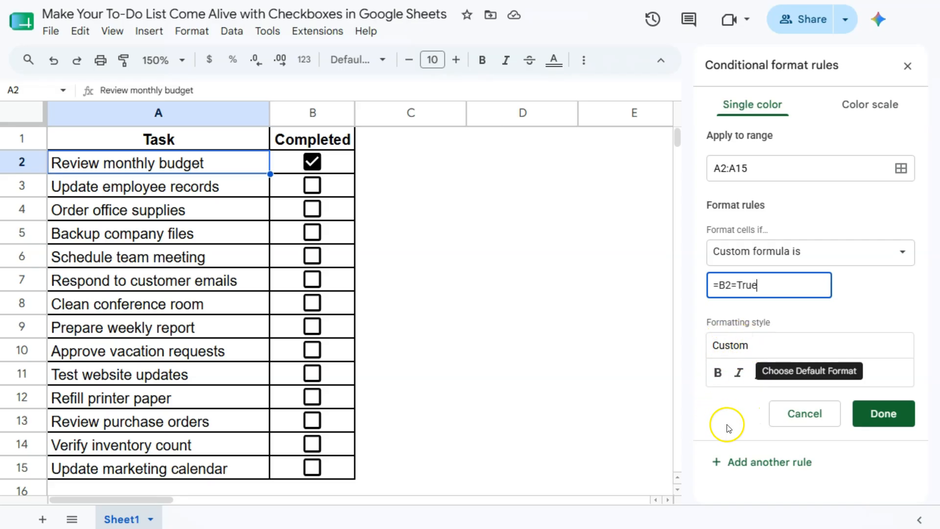
pyautogui.click(717, 373)
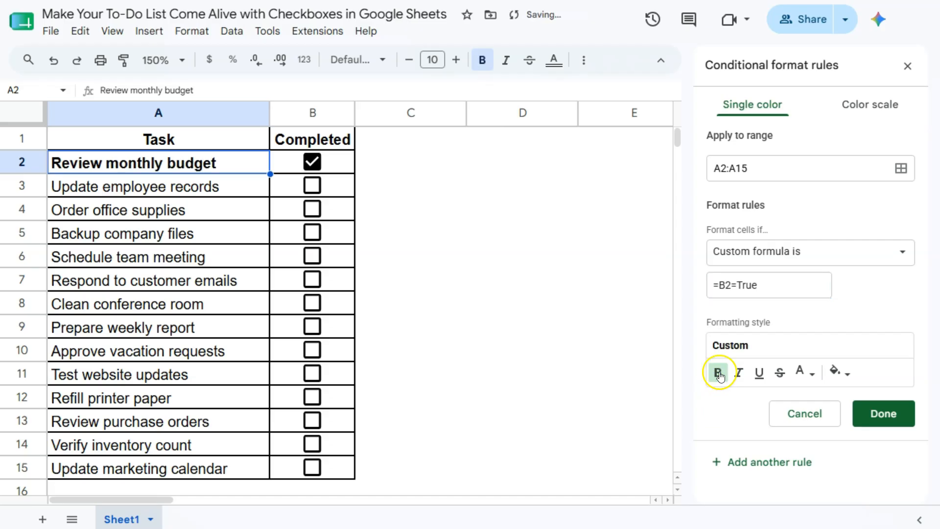
pyautogui.click(717, 373)
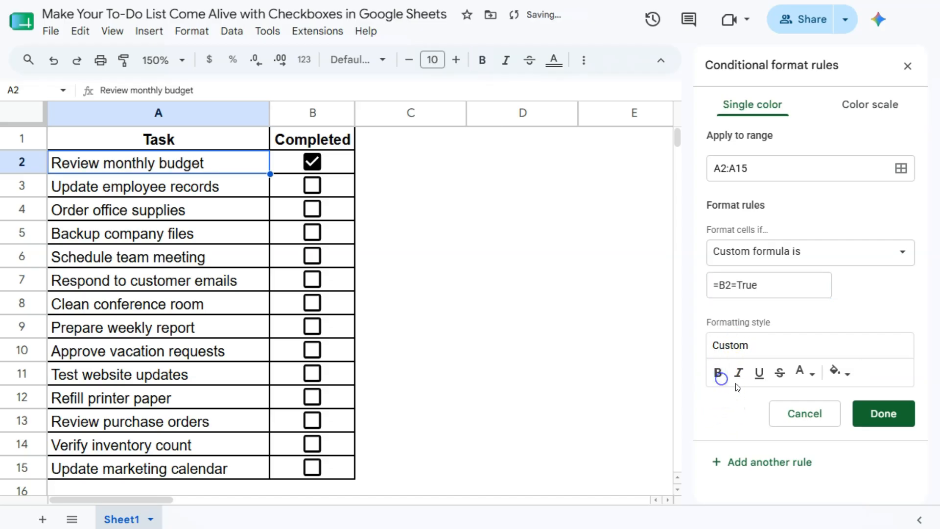
pyautogui.click(738, 372)
pyautogui.click(738, 373)
pyautogui.click(758, 372)
pyautogui.click(758, 373)
# Give the rule strikethrough with light gray text, save it, and close the rules panel
pyautogui.click(779, 372)
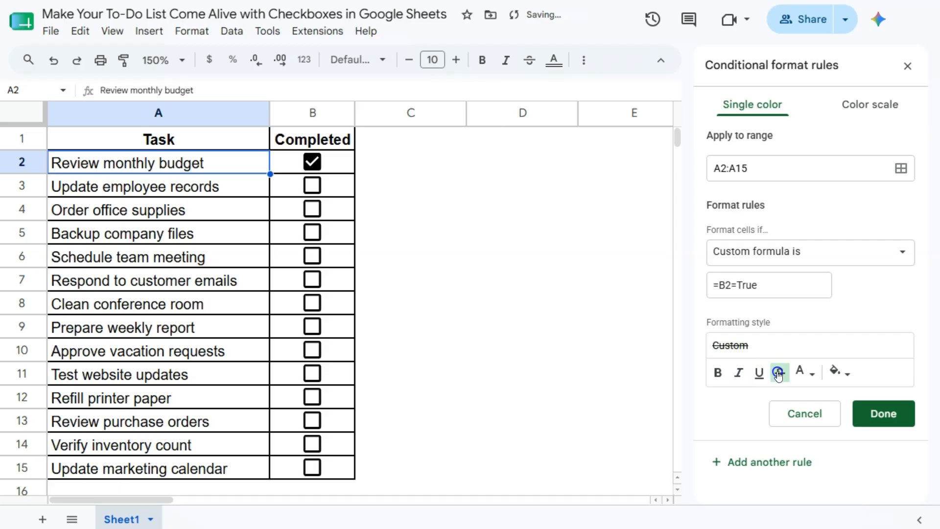
pyautogui.click(808, 376)
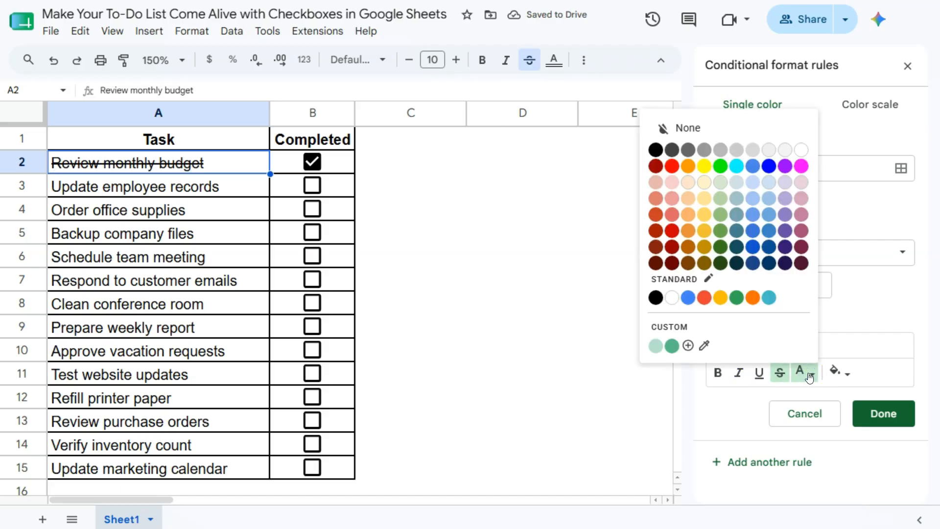
pyautogui.click(720, 155)
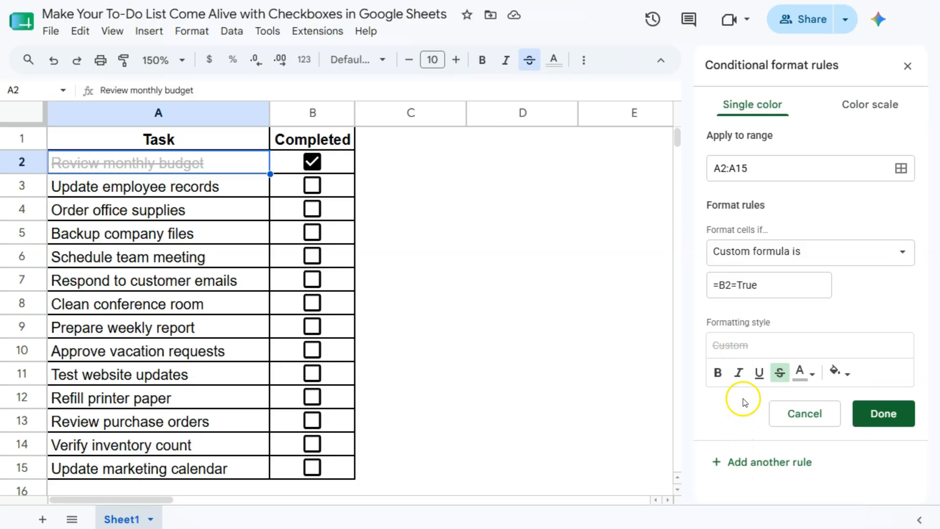
pyautogui.click(874, 413)
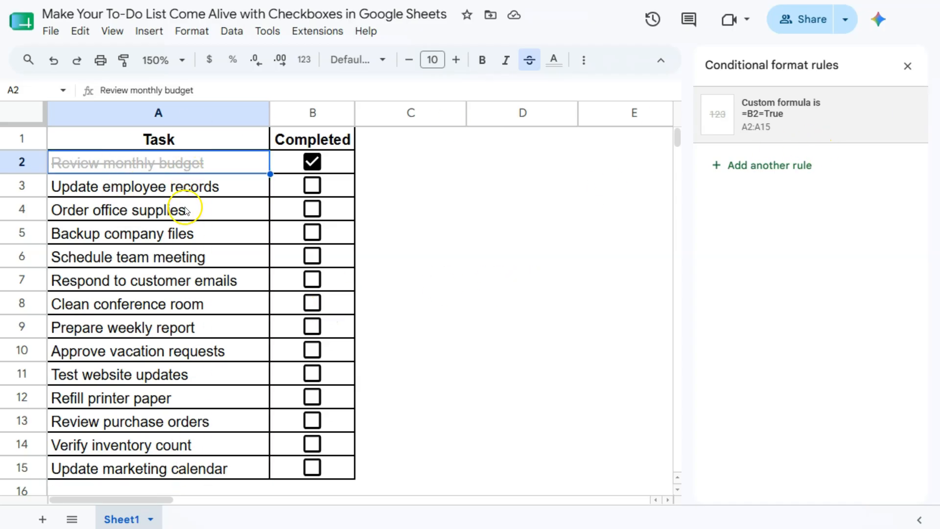
pyautogui.click(907, 65)
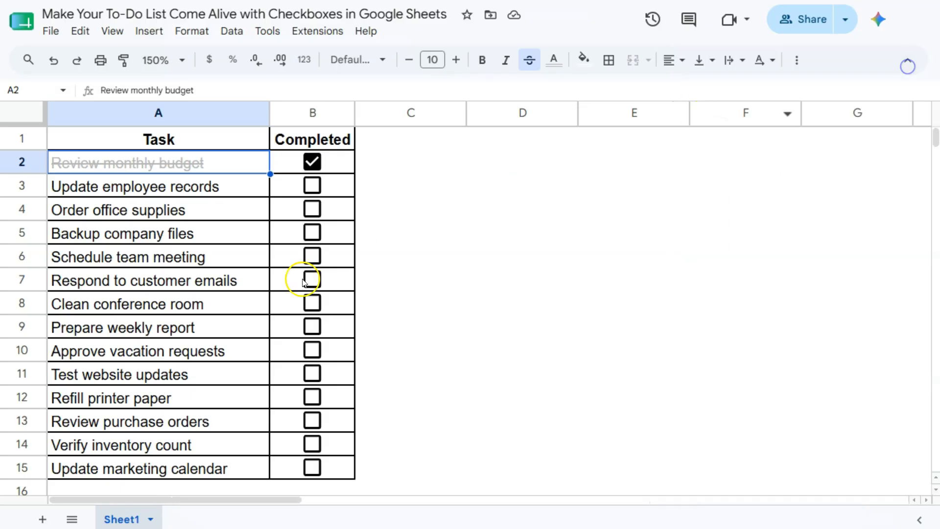
# Tick every remaining checkbox from B3 down to B15
pyautogui.click(312, 186)
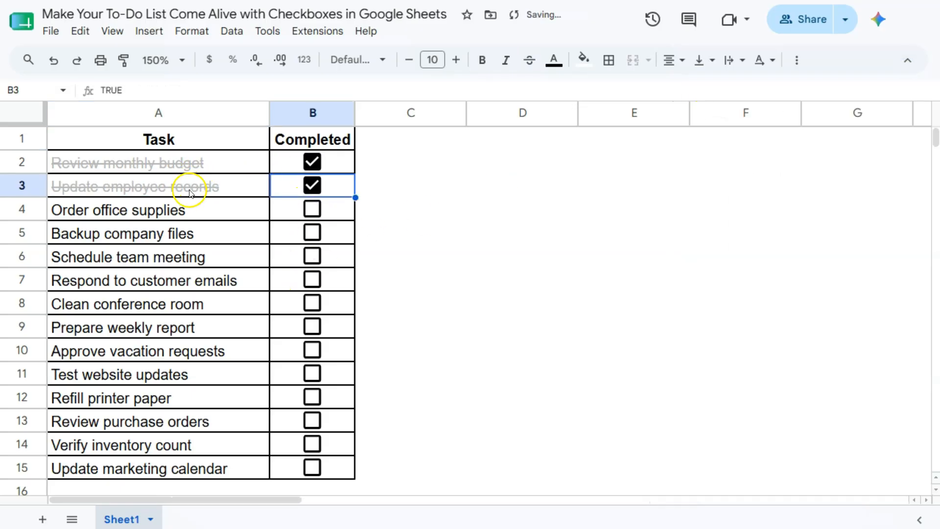
pyautogui.click(312, 209)
pyautogui.click(313, 235)
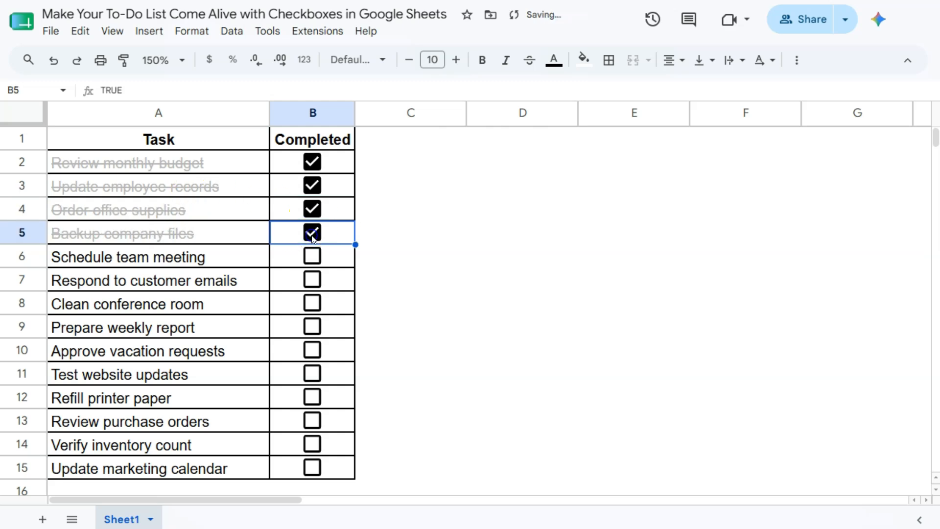
pyautogui.click(312, 255)
pyautogui.click(311, 279)
pyautogui.click(313, 303)
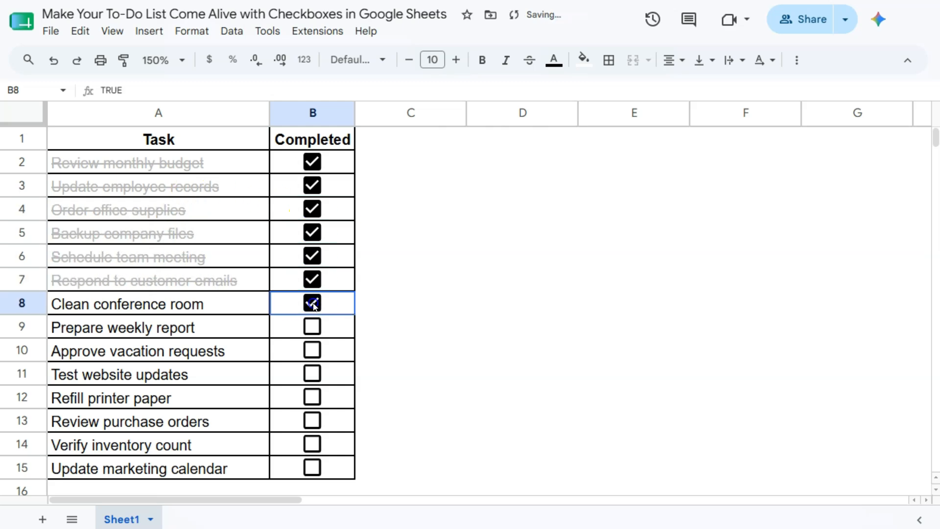
pyautogui.click(312, 326)
pyautogui.click(312, 350)
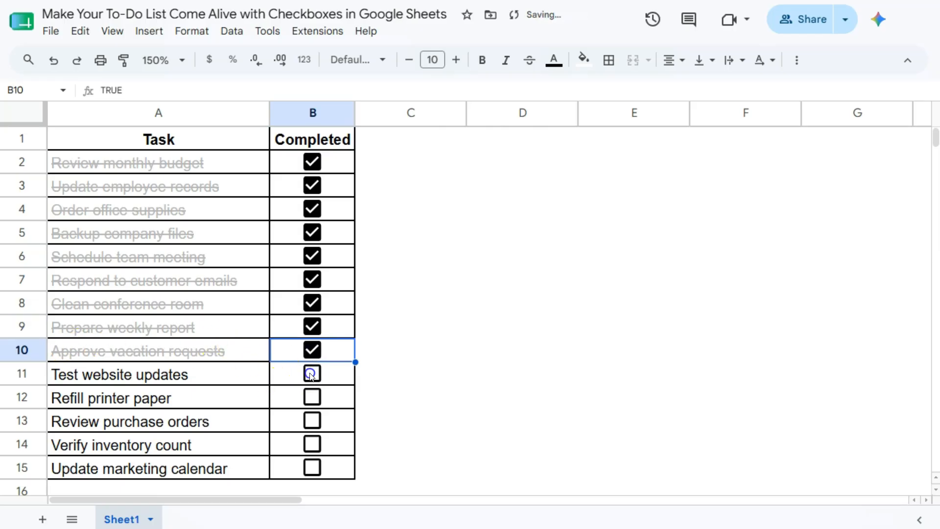
pyautogui.click(311, 374)
pyautogui.click(312, 397)
pyautogui.click(311, 420)
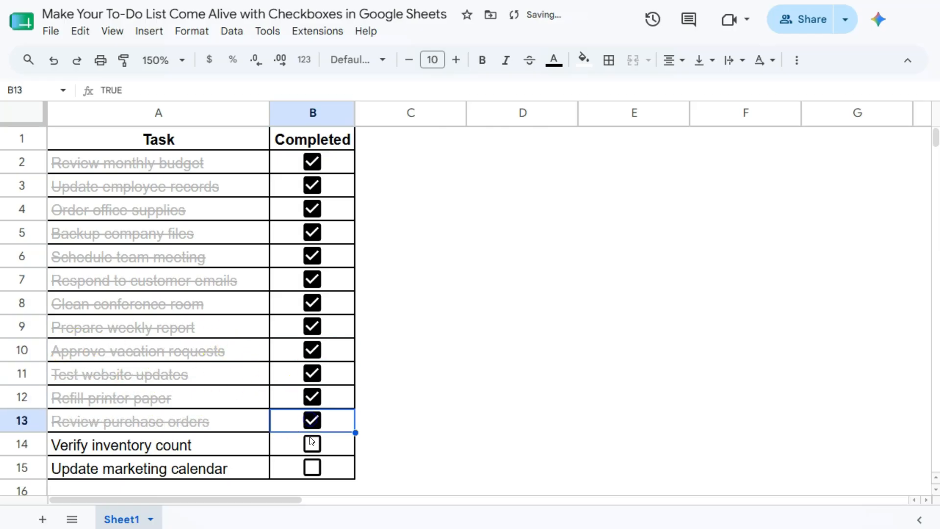
pyautogui.click(312, 442)
pyautogui.click(312, 467)
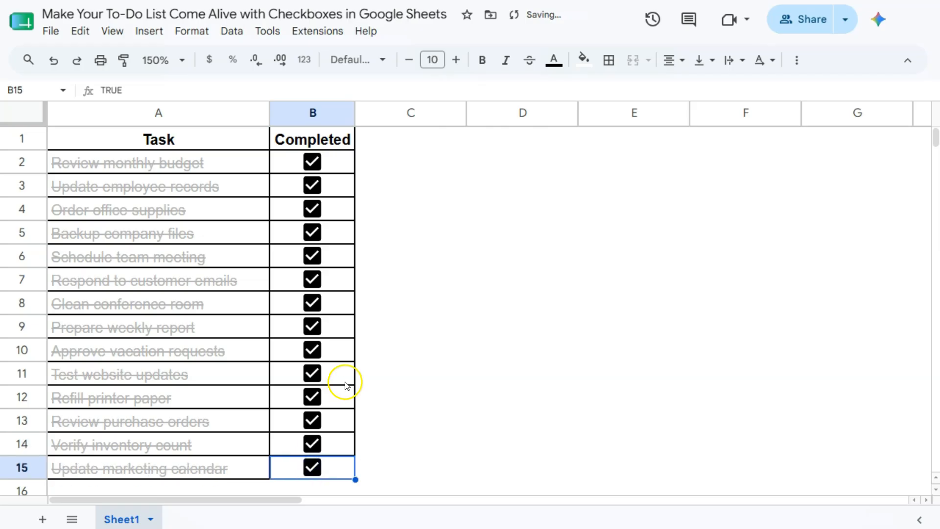